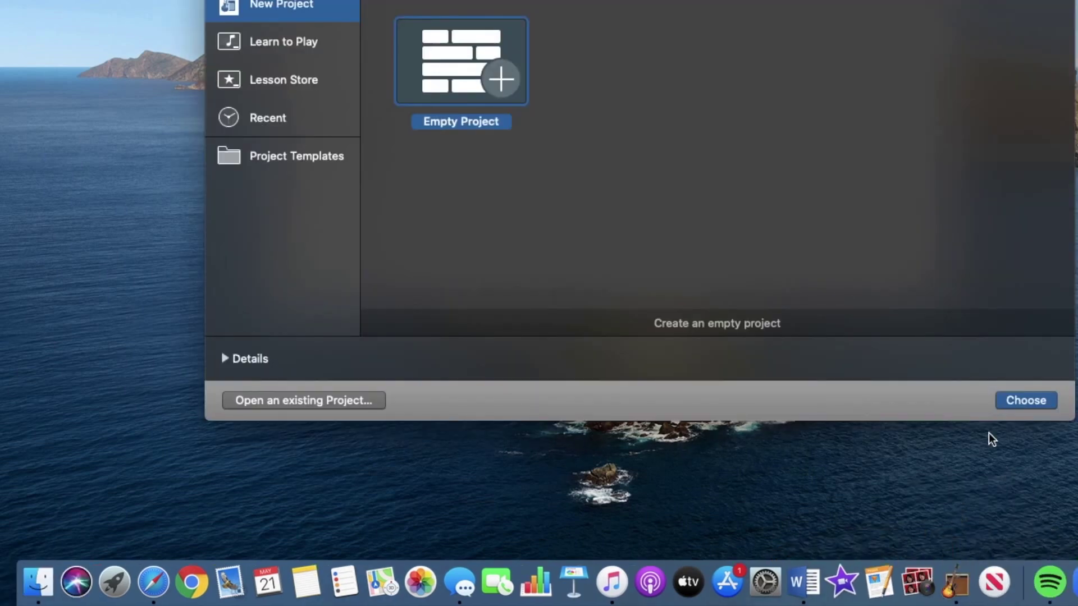
# - Create an empty project with a Classic Electric Piano software instrument track, closing Musical Typing
pyautogui.doubleClick(453, 63)
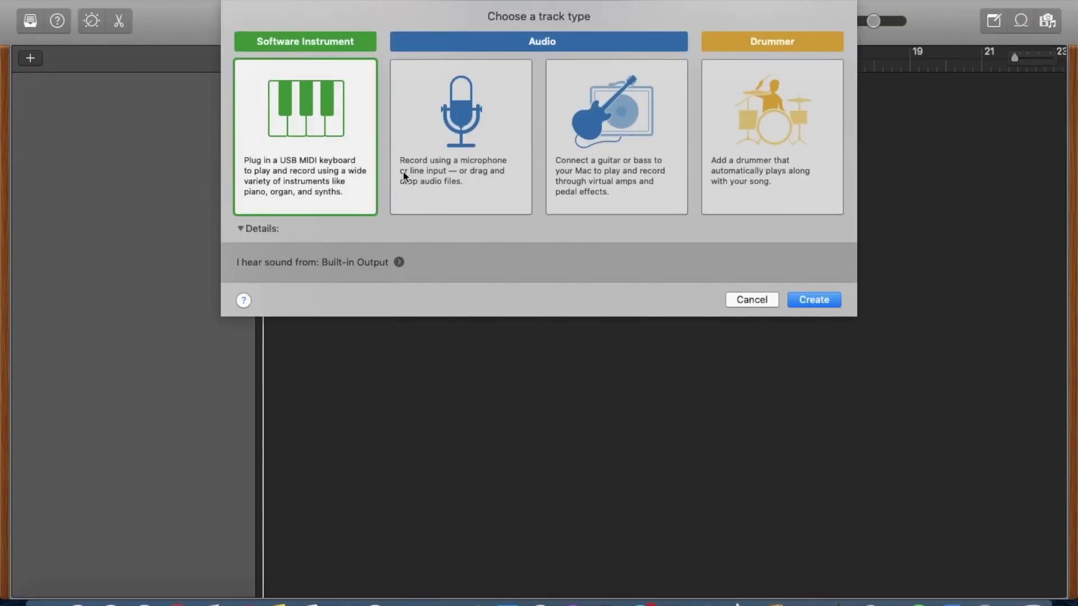
pyautogui.doubleClick(331, 170)
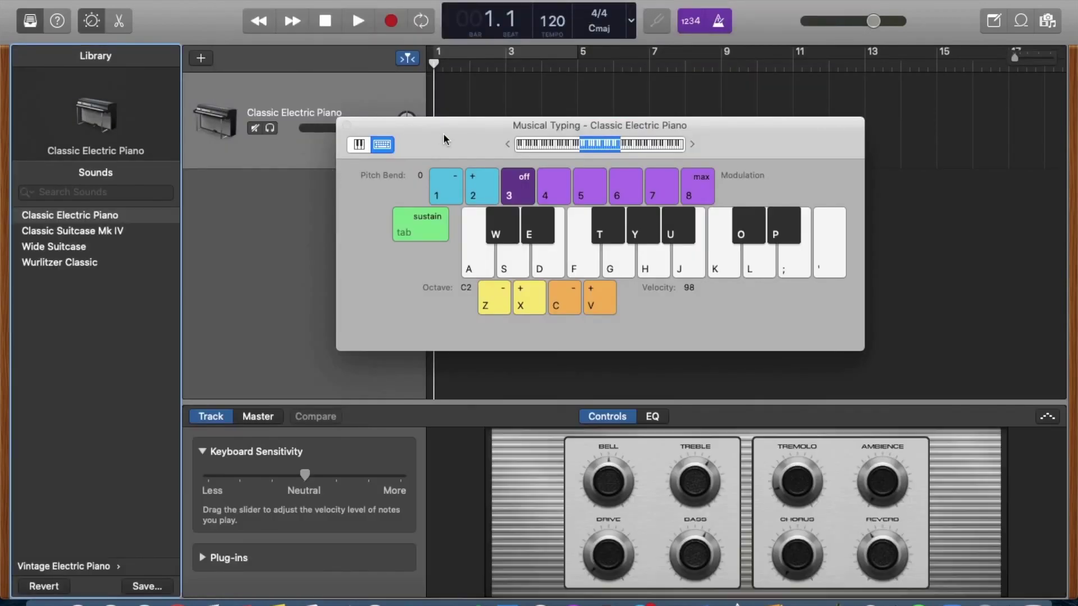
pyautogui.click(347, 126)
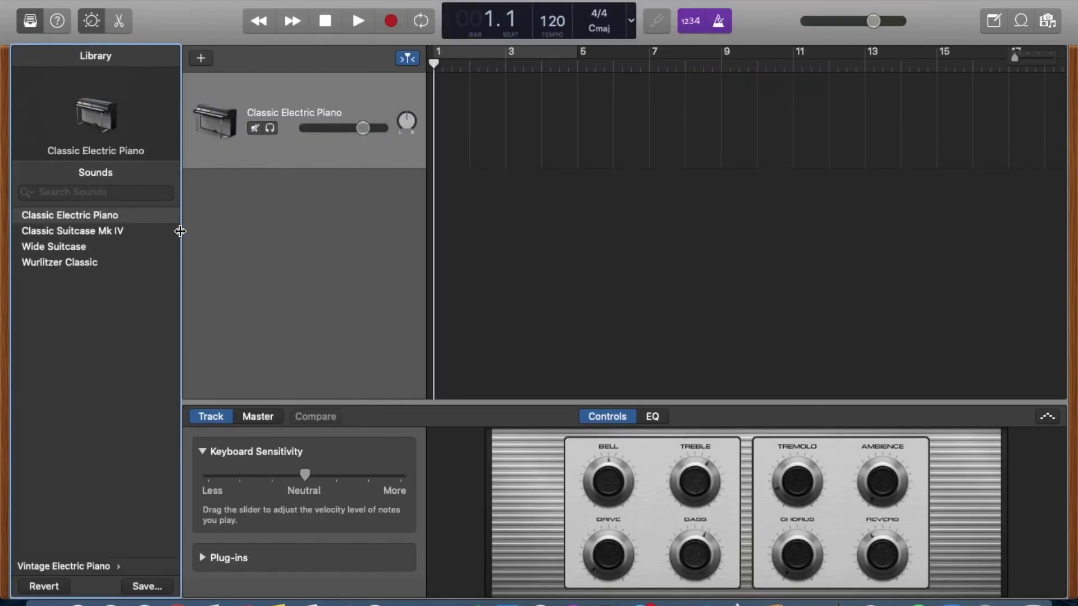
# - Hide the Library, narrow the track headers, show the piano roll editor and turn the metronome off
pyautogui.moveTo(178, 231); pyautogui.dragTo(51, 247)
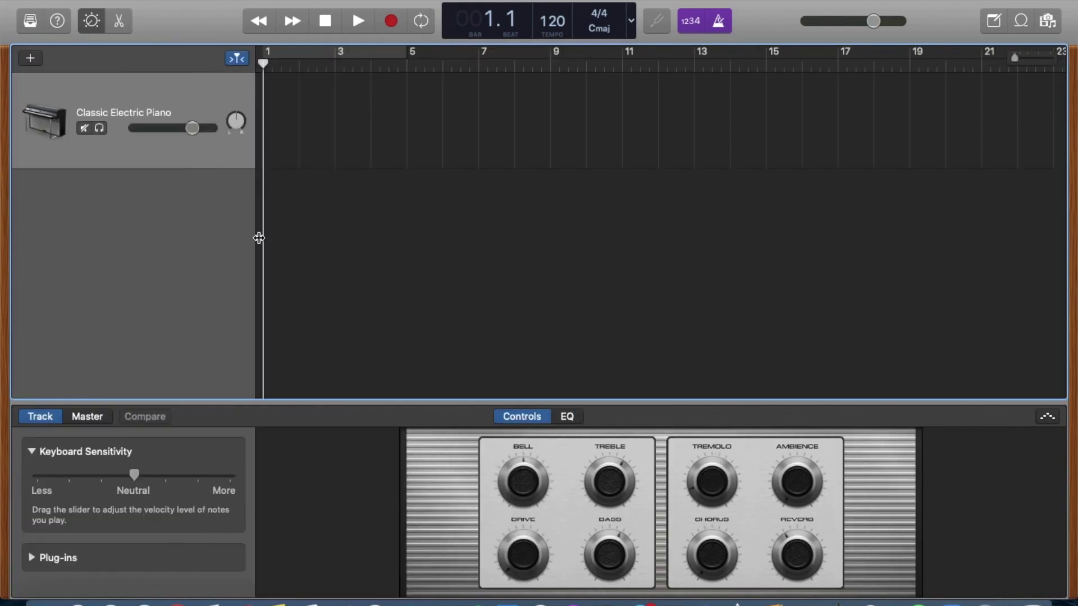
pyautogui.moveTo(258, 238); pyautogui.dragTo(129, 248)
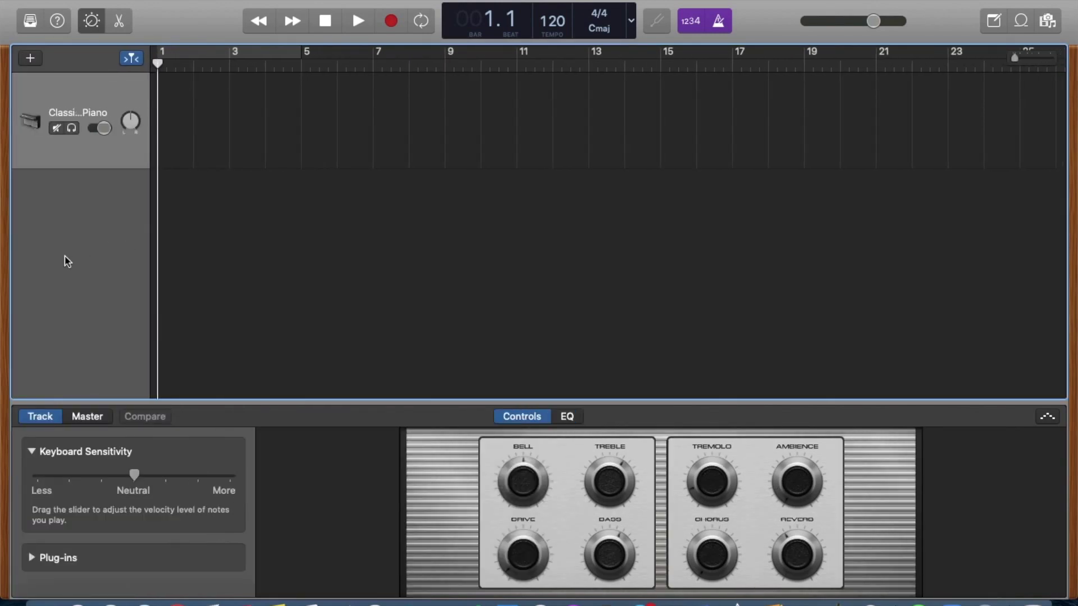
pyautogui.click(120, 28)
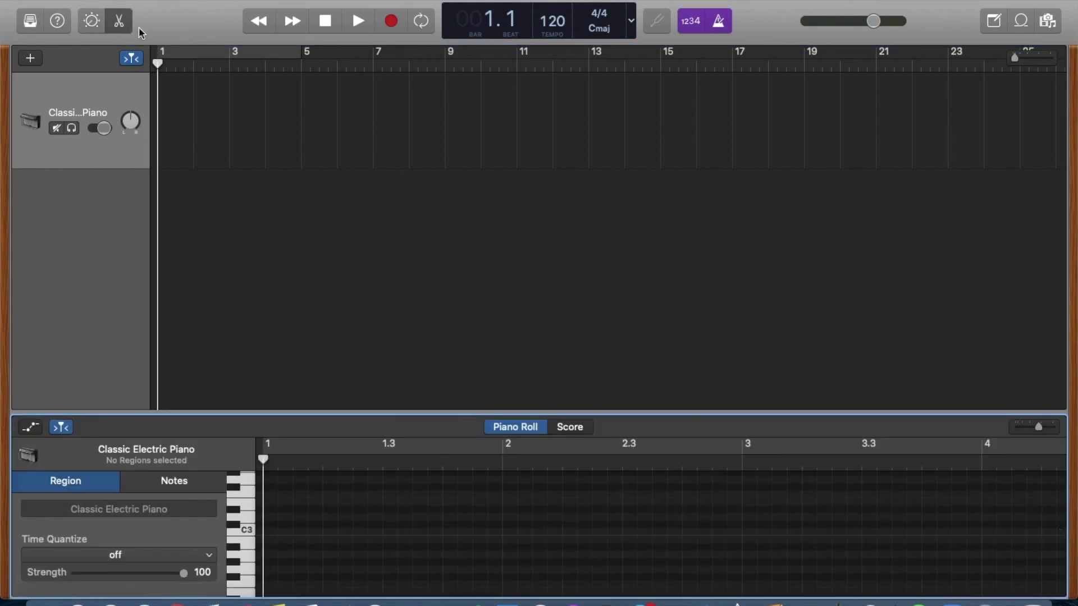
pyautogui.click(723, 22)
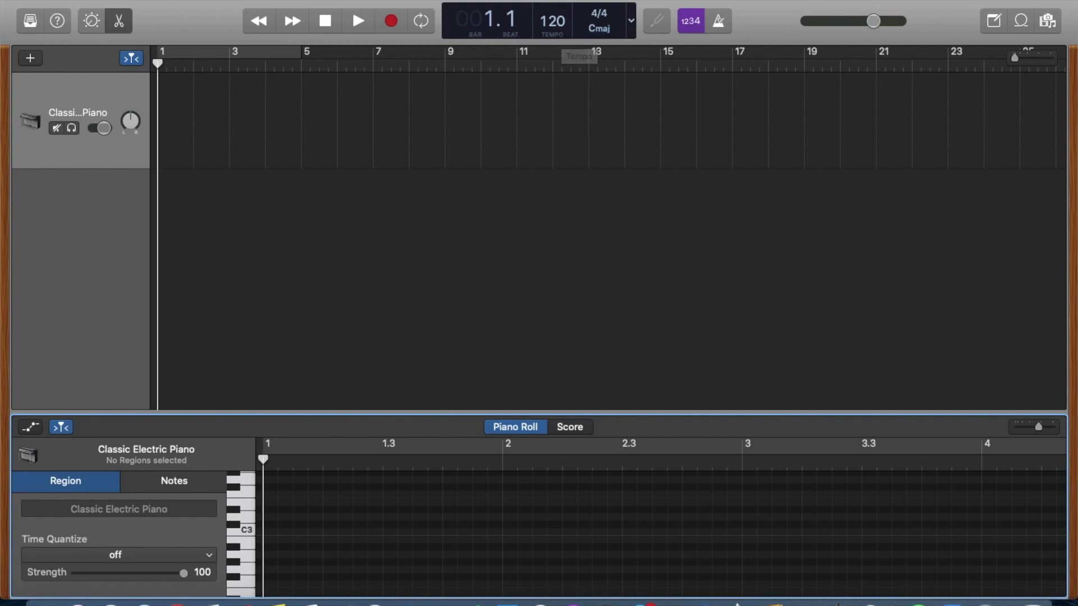
pyautogui.click(1048, 21)
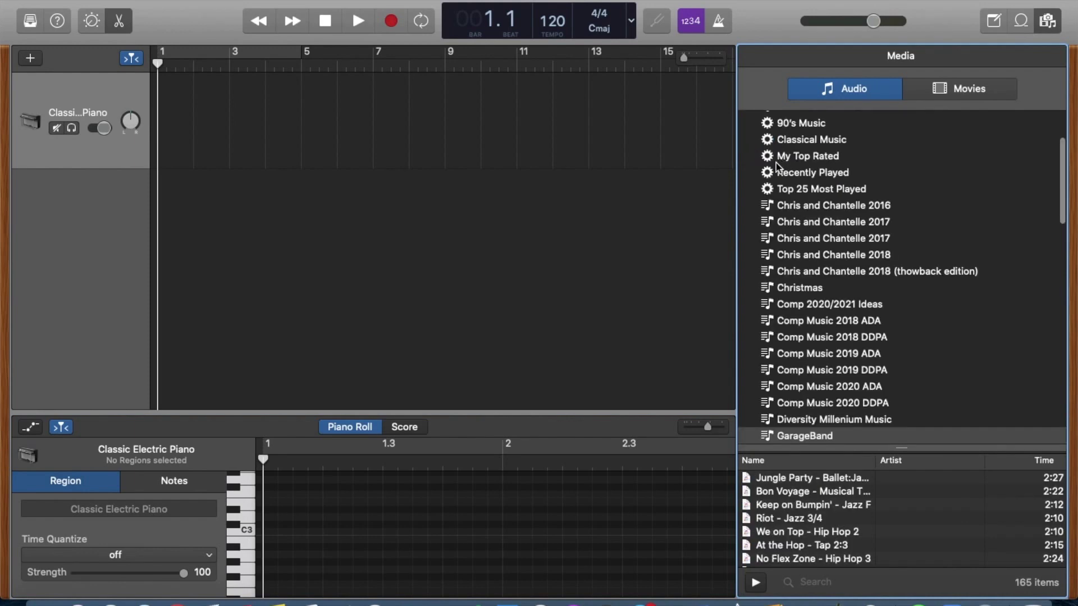
# - Import the Time On Our Side mp3 from the desktop as a new audio track
pyautogui.scroll(-20, 812, 324)
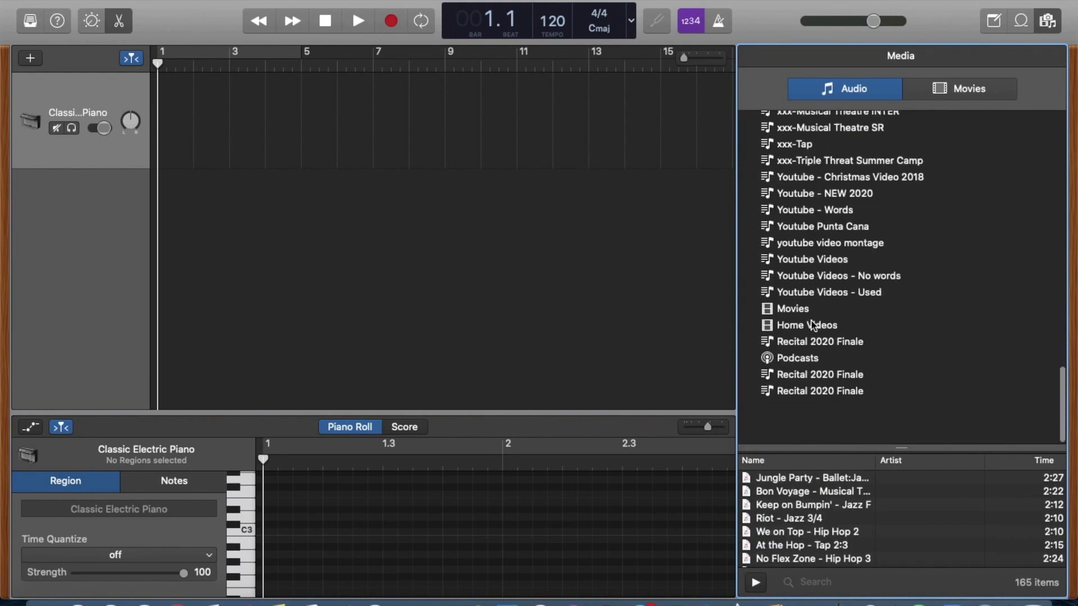
pyautogui.scroll(20, 809, 317)
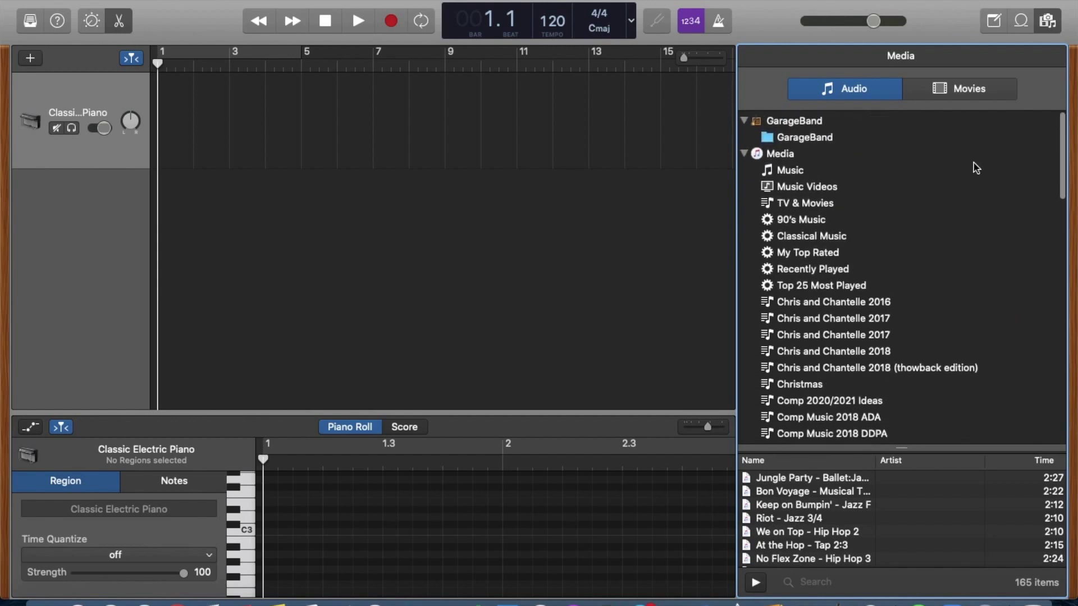
pyautogui.click(1047, 22)
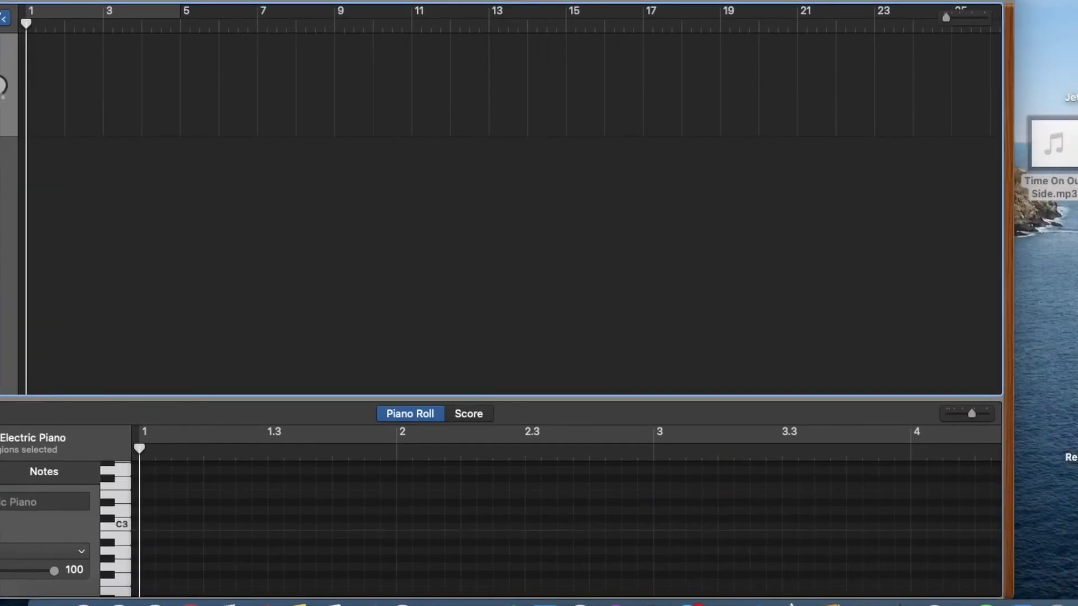
pyautogui.moveTo(1062, 166); pyautogui.dragTo(152, 51)
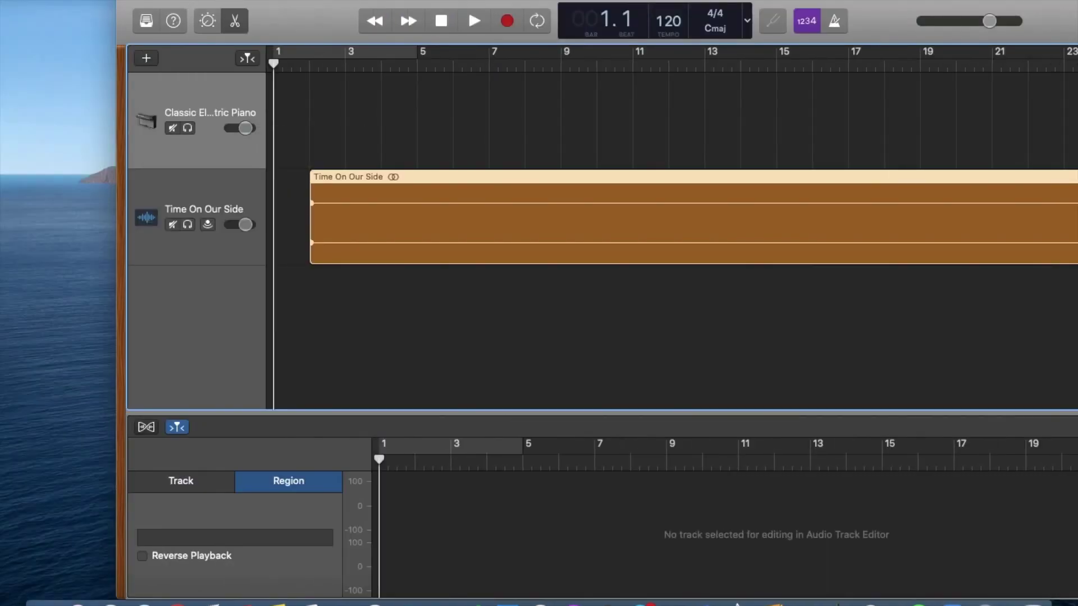
pyautogui.moveTo(353, 1); pyautogui.dragTo(237, 1)
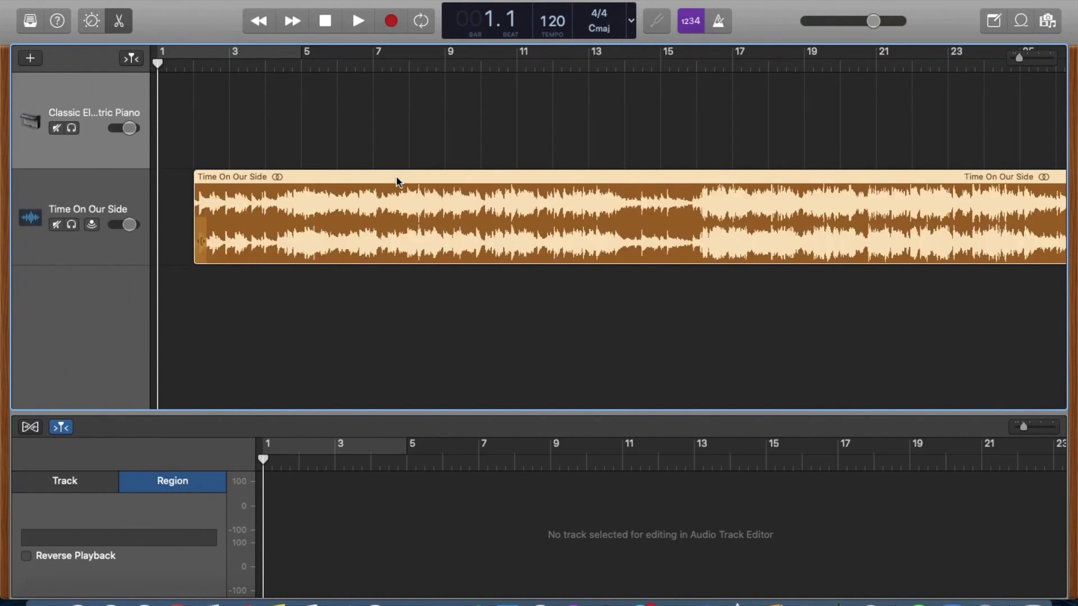
# - Move the song region to start at bar 1 and play it at tempo 120
pyautogui.moveTo(397, 180); pyautogui.dragTo(348, 187)
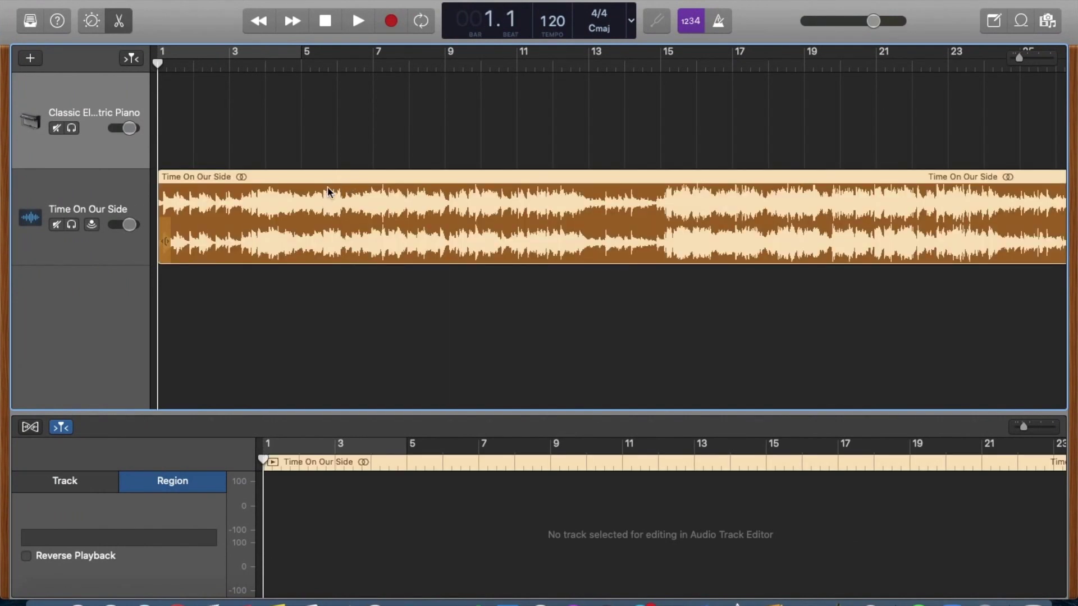
pyautogui.press('space')
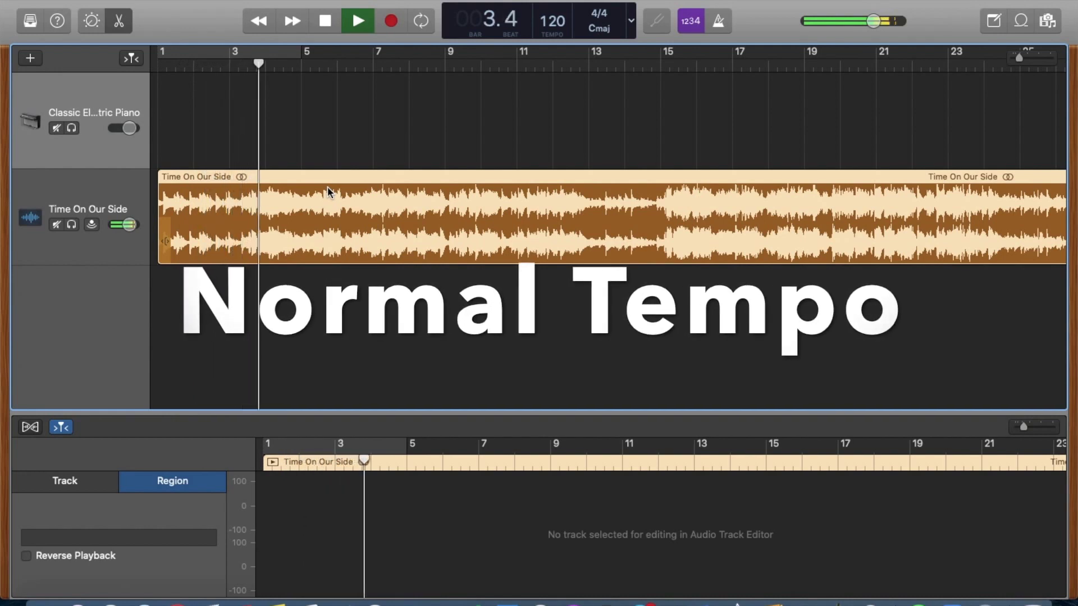
pyautogui.press('space')
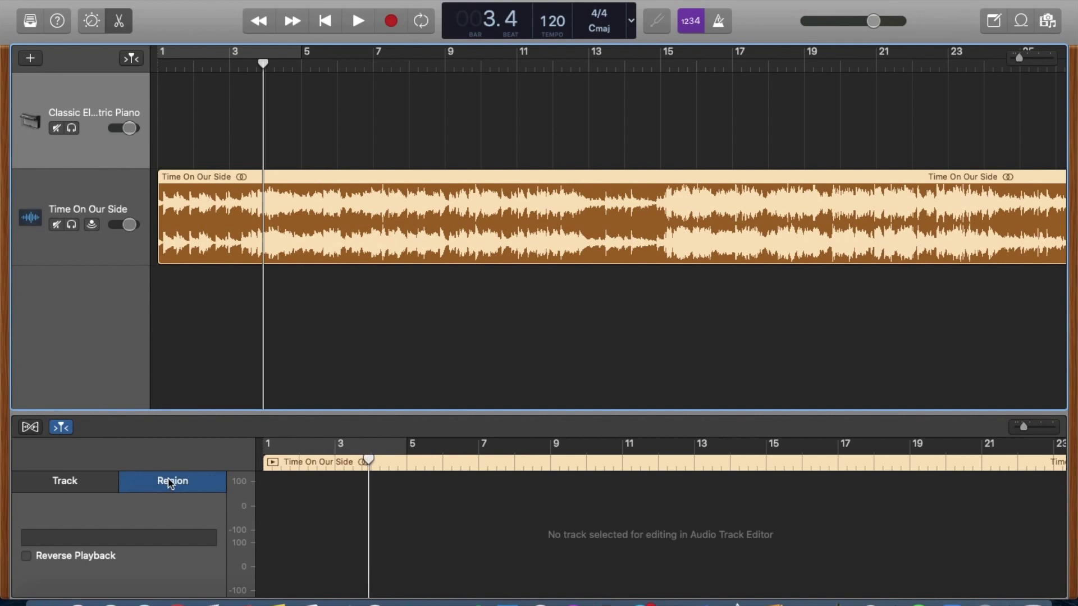
# - Tick Enable Flex in the Track tab of the Time On Our Side Audio Track Editor
pyautogui.click(60, 486)
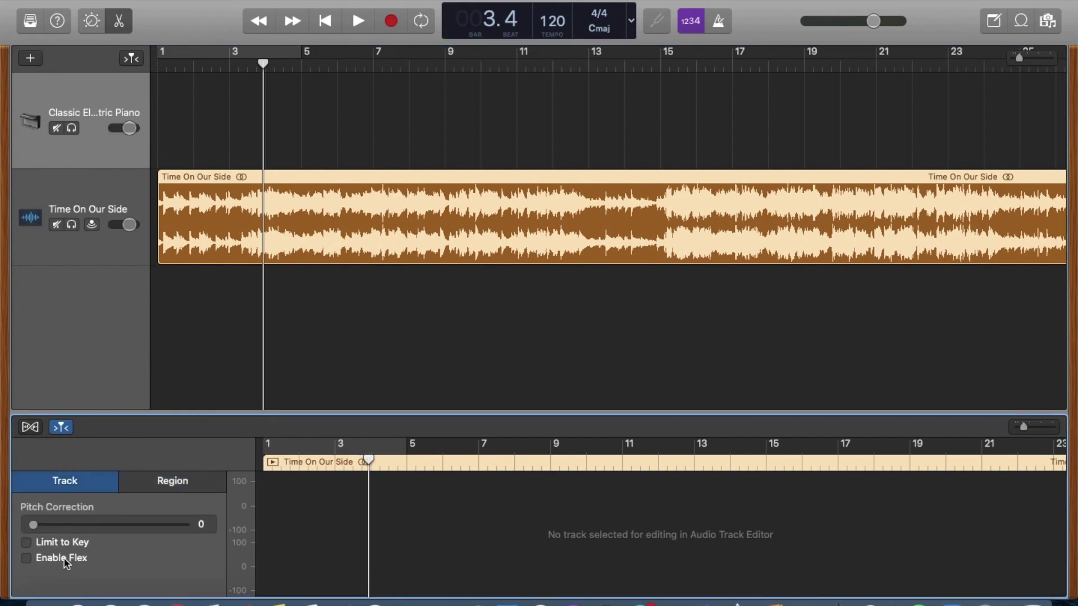
pyautogui.click(26, 559)
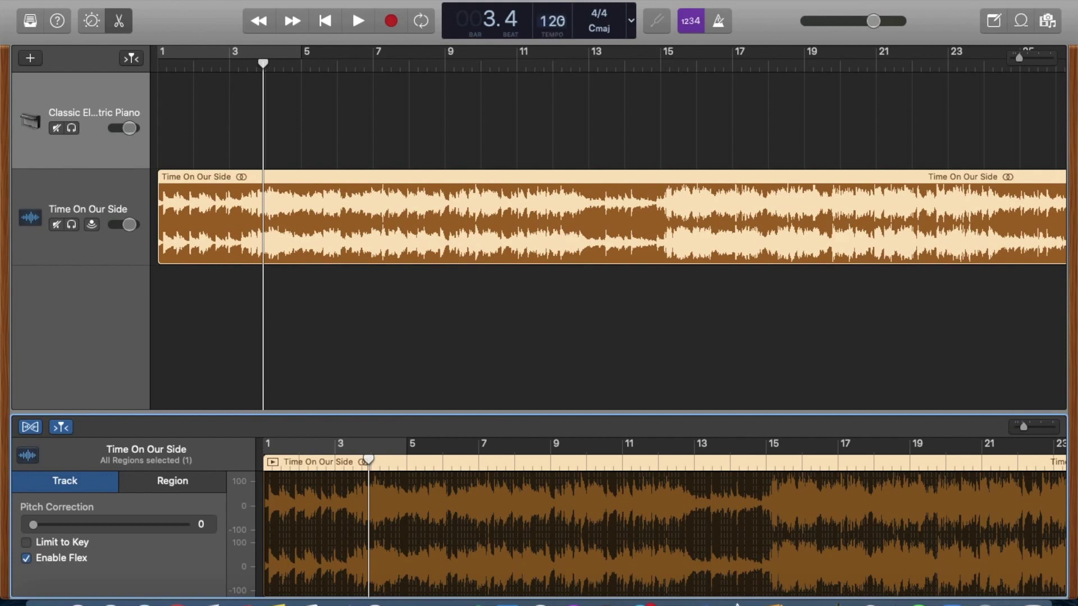
pyautogui.doubleClick(562, 21)
# - Set the project tempo to 130 BPM and play the song
pyautogui.write('1')
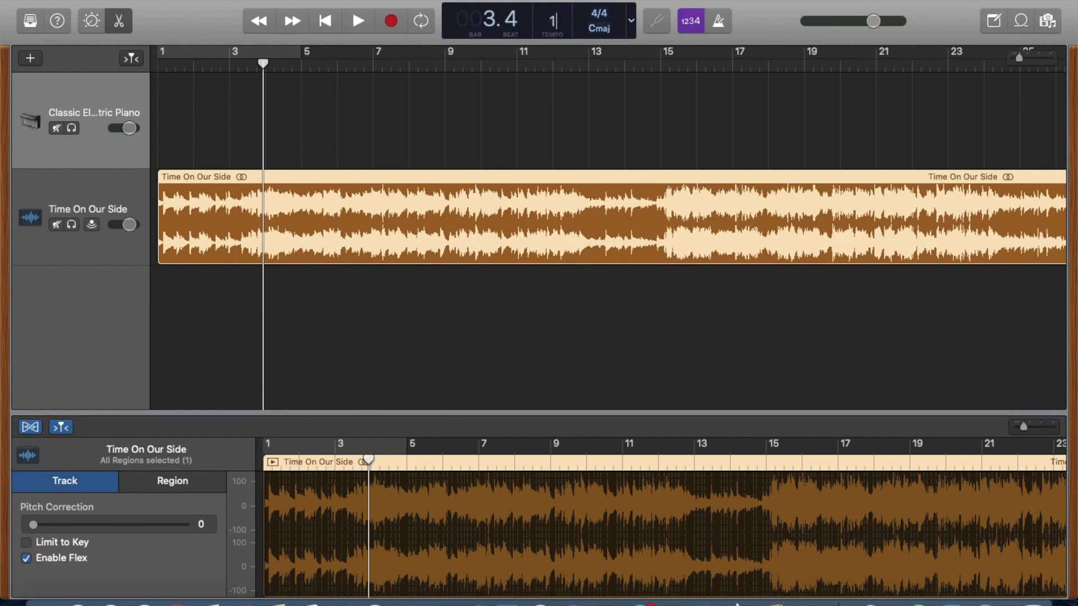
pyautogui.write('30')
pyautogui.press('Return')
pyautogui.press('space')
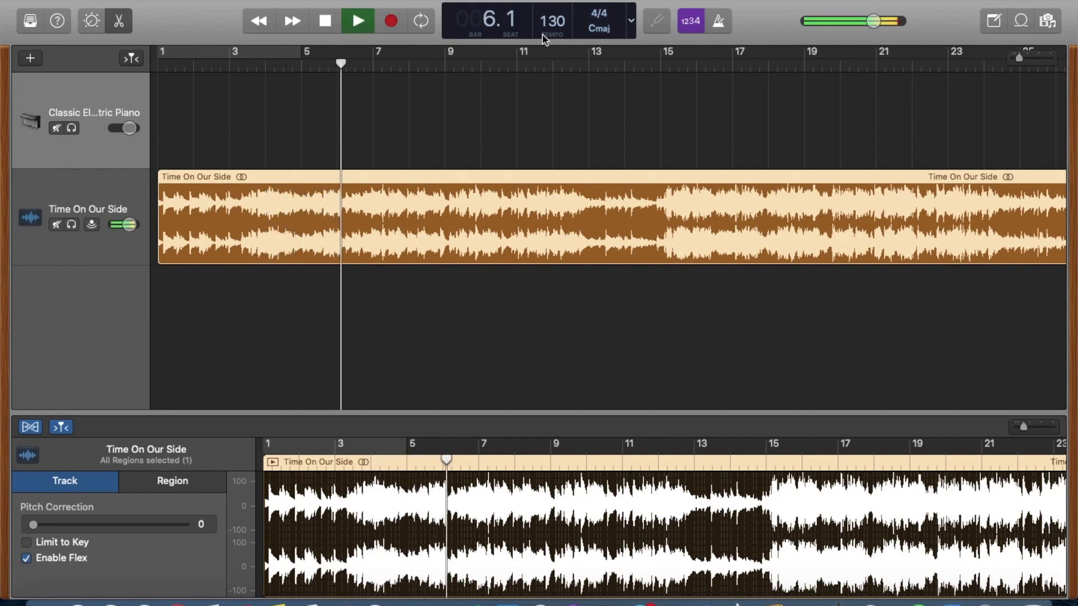
pyautogui.press('space')
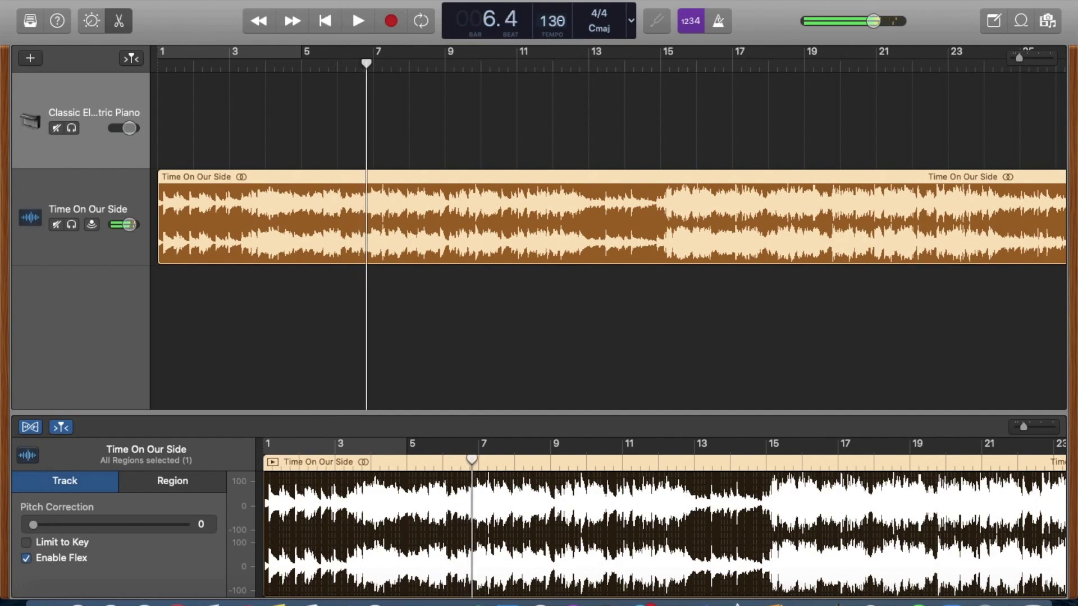
# - Change the tempo to 160 BPM and listen to the song
pyautogui.doubleClick(560, 22)
pyautogui.write('1')
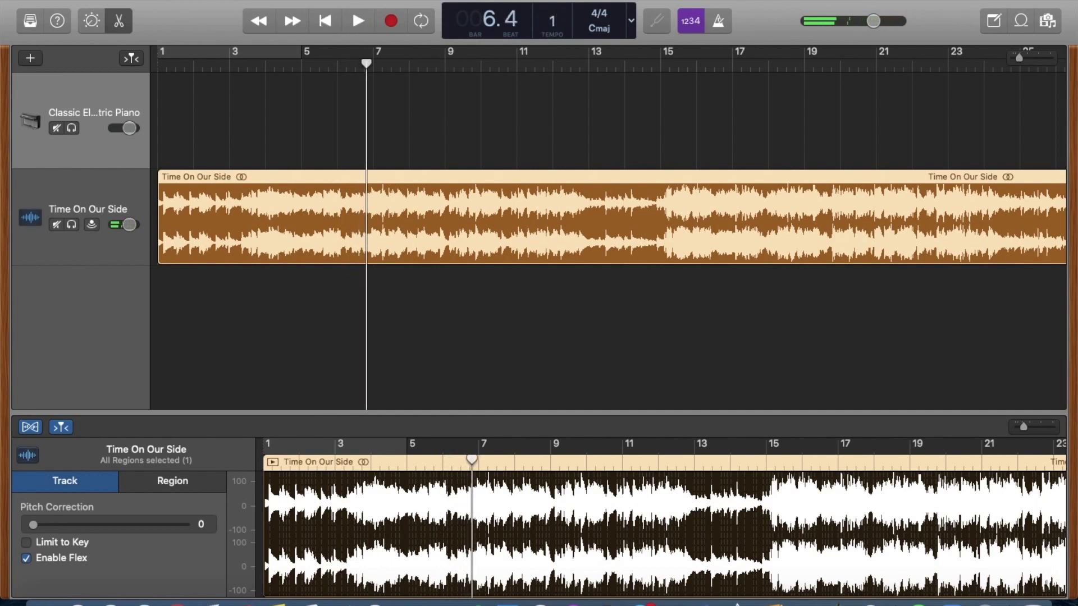
pyautogui.write('60')
pyautogui.press('space')
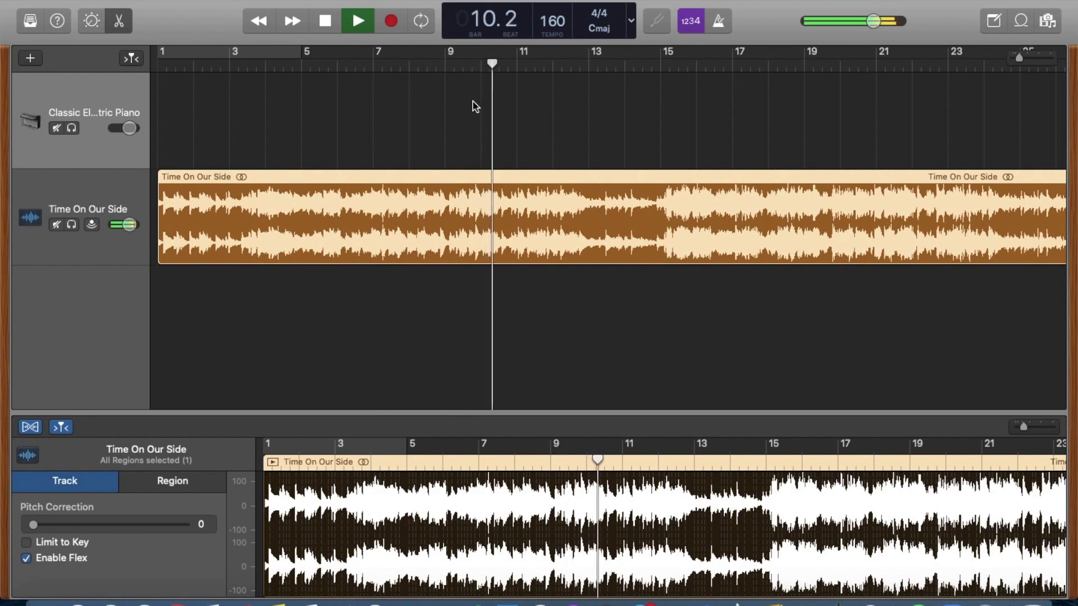
pyautogui.press('space')
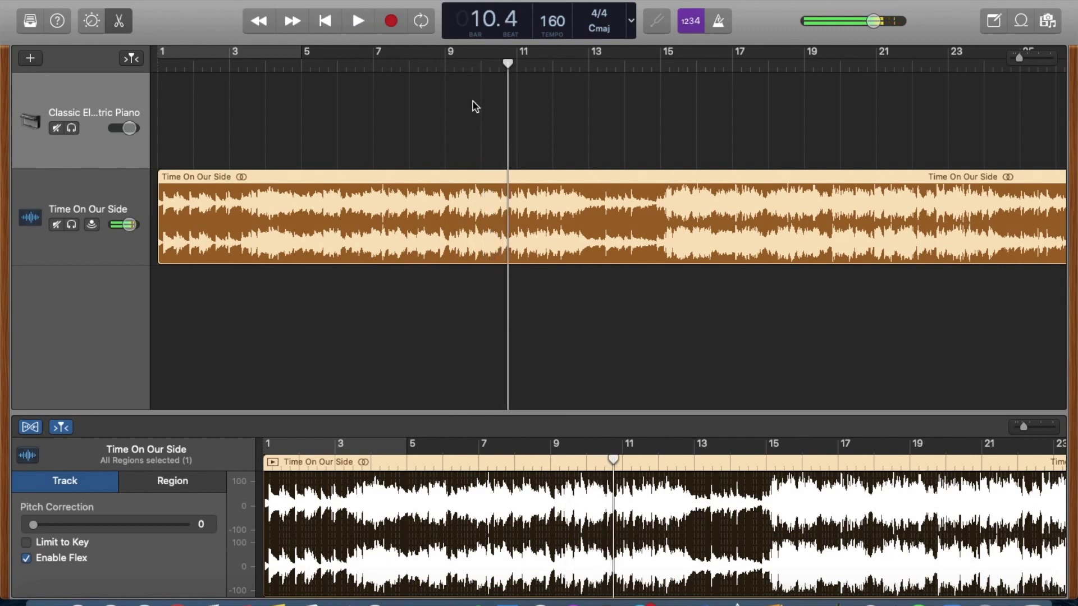
# - Try the song at 200 BPM
pyautogui.doubleClick(555, 17)
pyautogui.write('2')
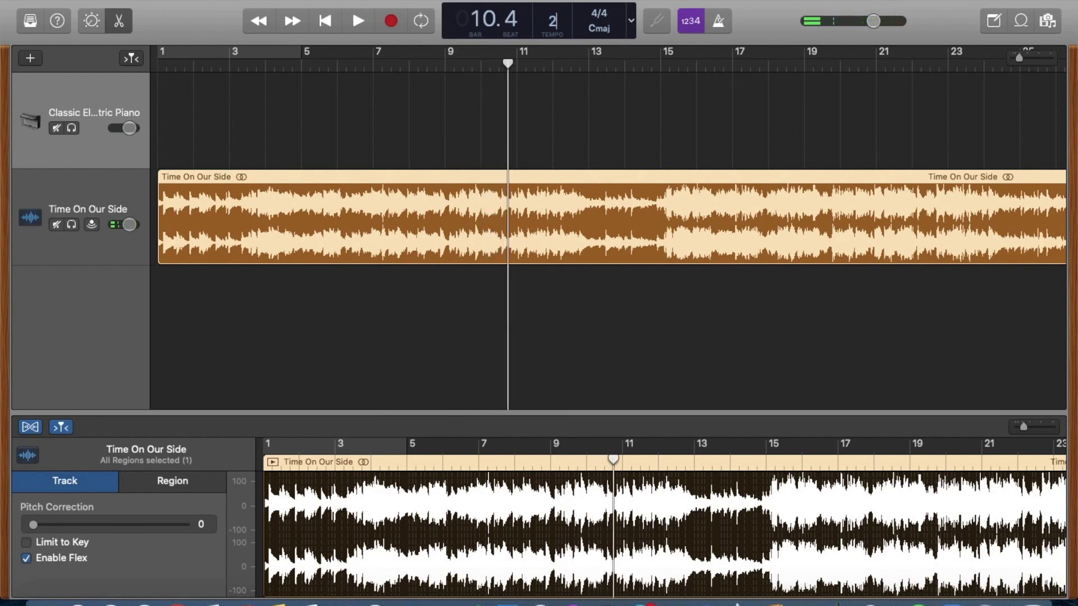
pyautogui.write('00')
pyautogui.press('space')
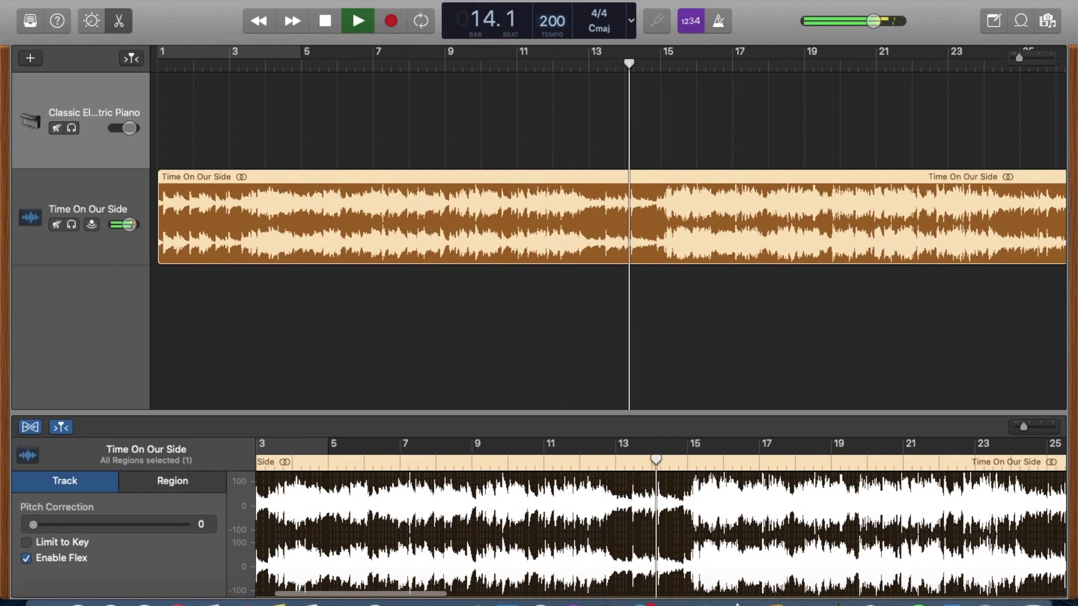
pyautogui.press('space')
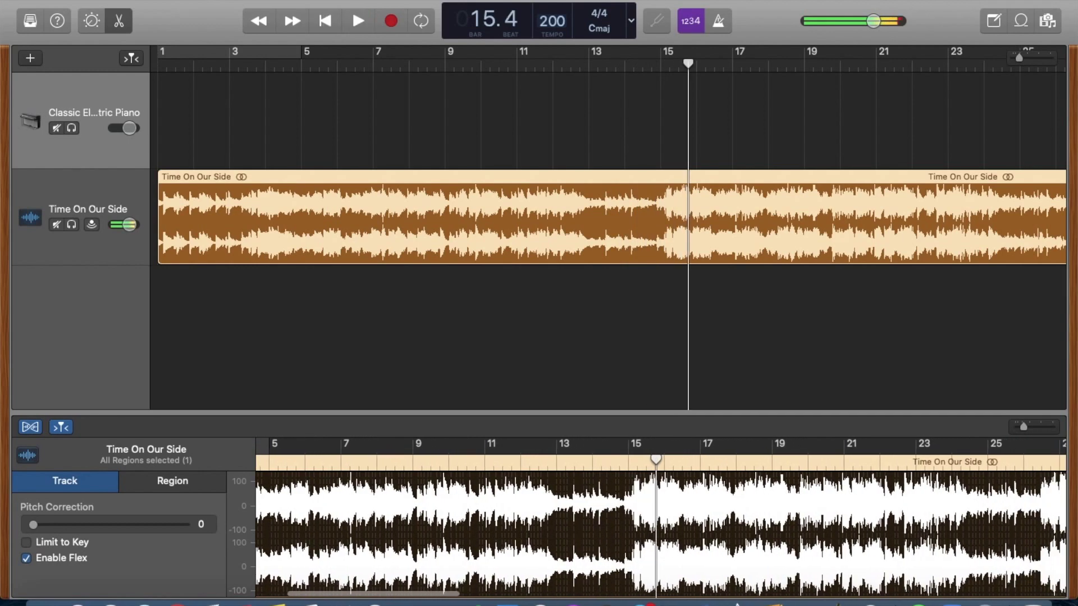
# - Set the tempo back to 160 BPM and play from around bar 11
pyautogui.doubleClick(559, 22)
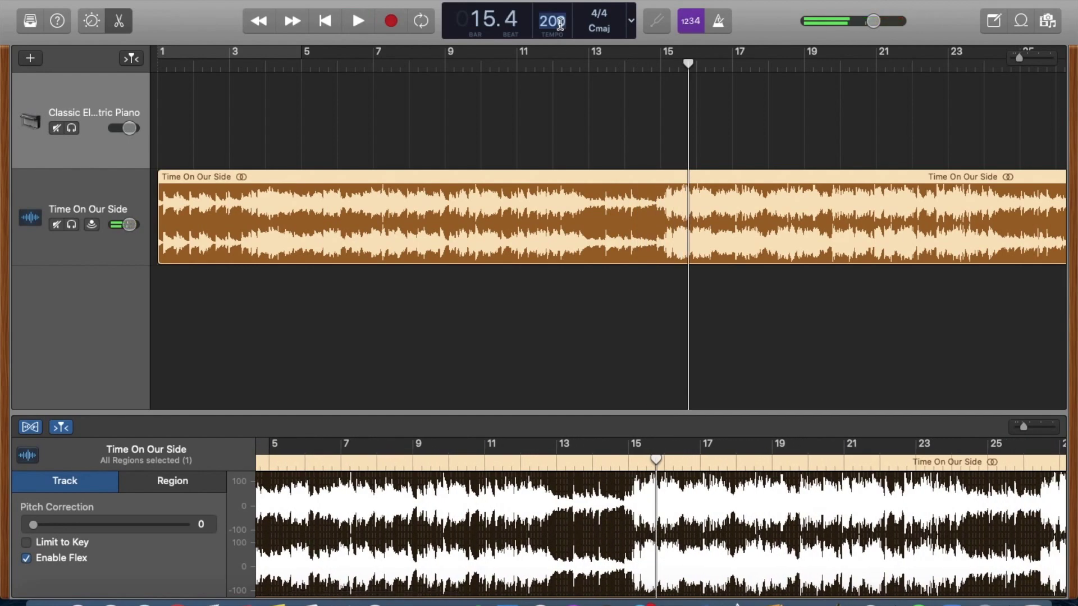
pyautogui.write('160')
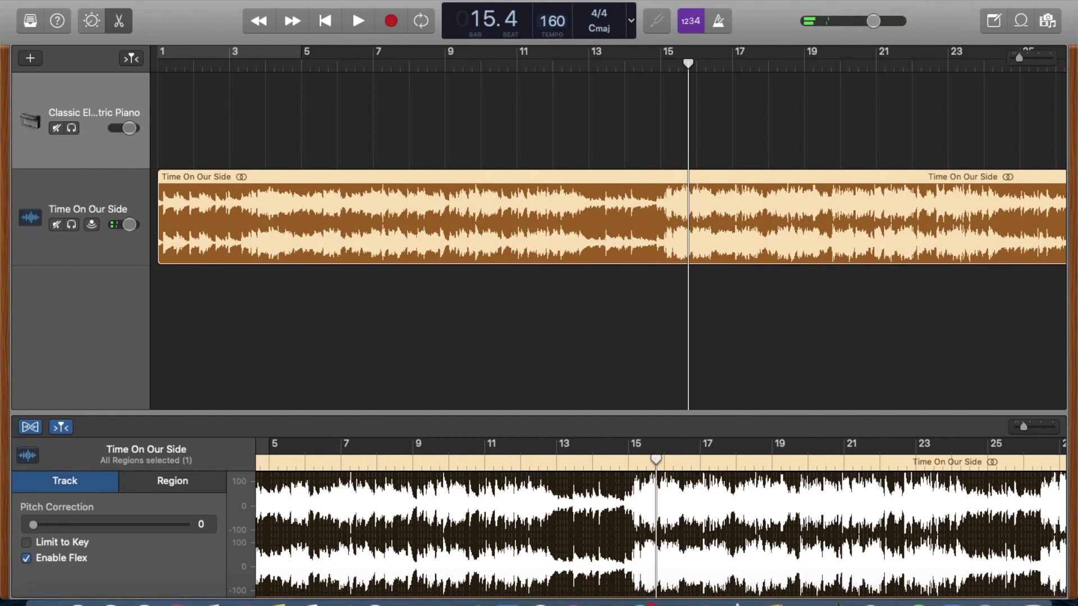
pyautogui.click(550, 71)
pyautogui.press('b')
pyautogui.press('space')
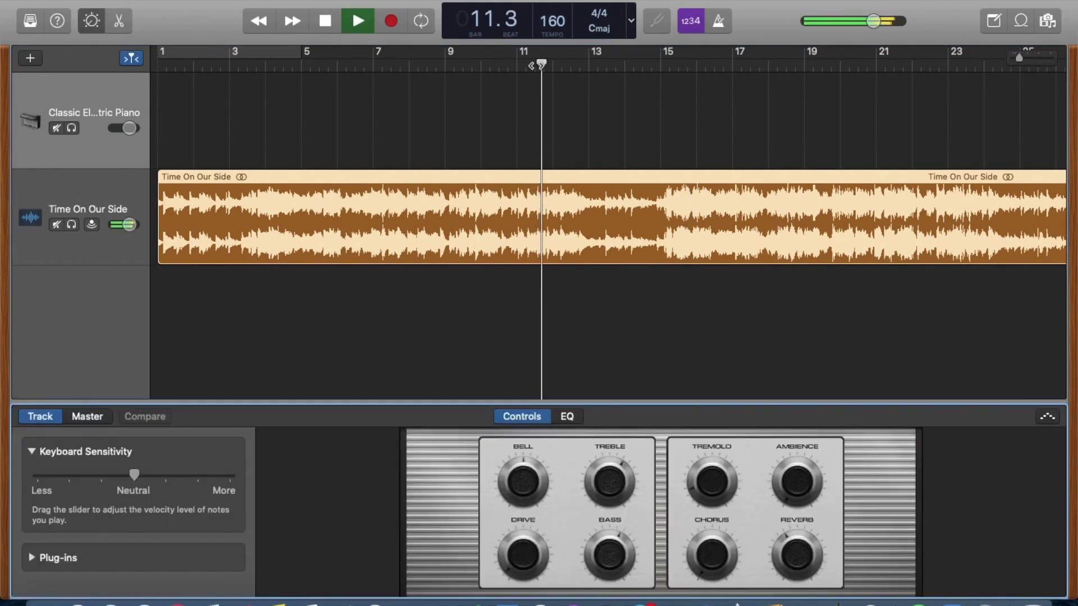
pyautogui.click(116, 23)
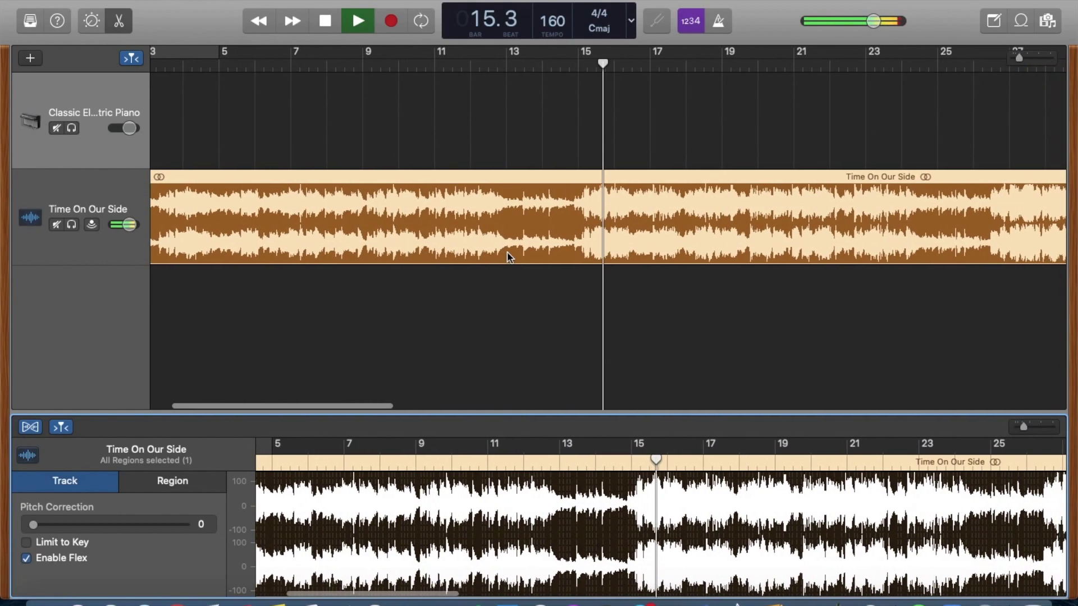
pyautogui.press('space')
pyautogui.hscroll(15, 508, 257)
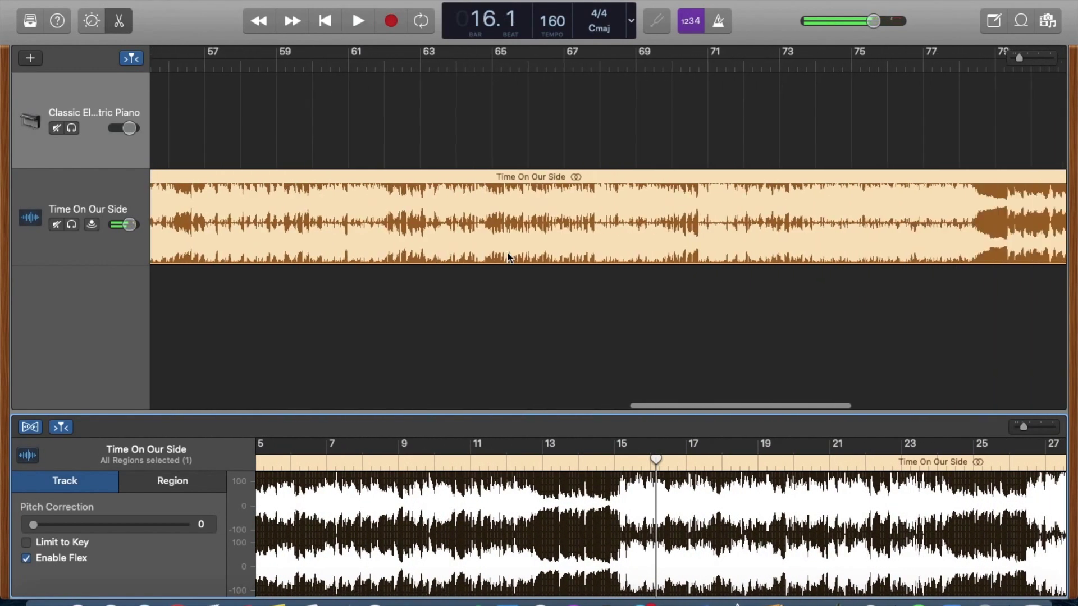
pyautogui.hscroll(5, 508, 257)
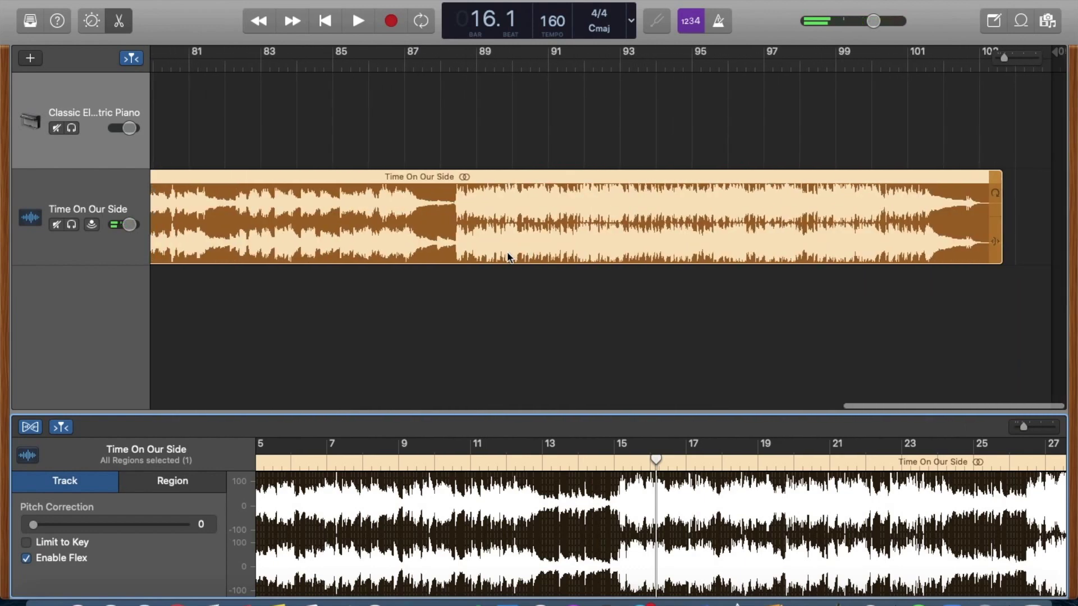
pyautogui.click(635, 28)
pyautogui.click(652, 87)
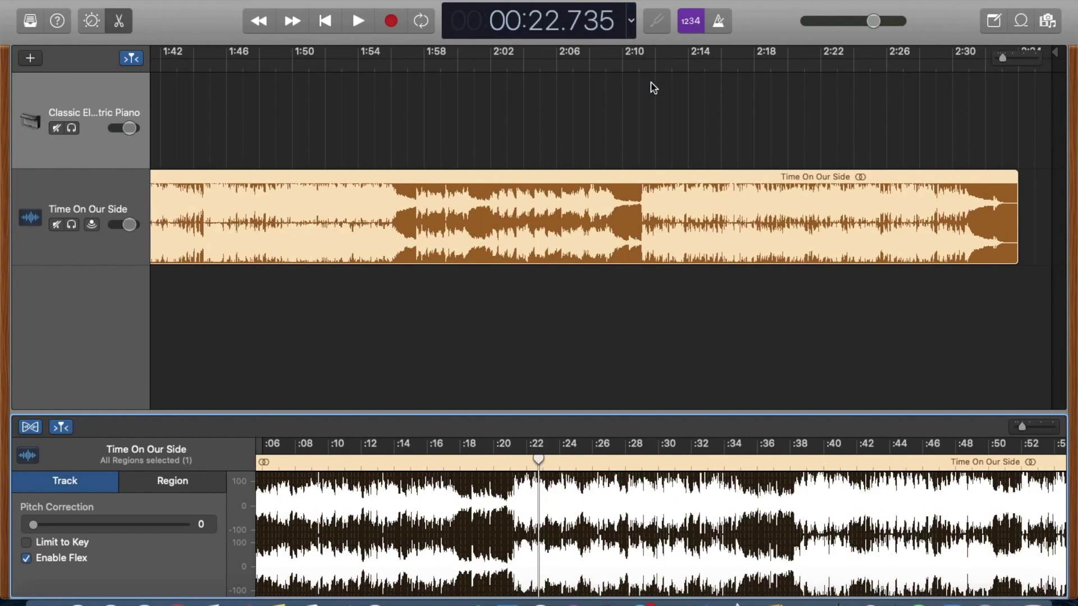
pyautogui.click(993, 203)
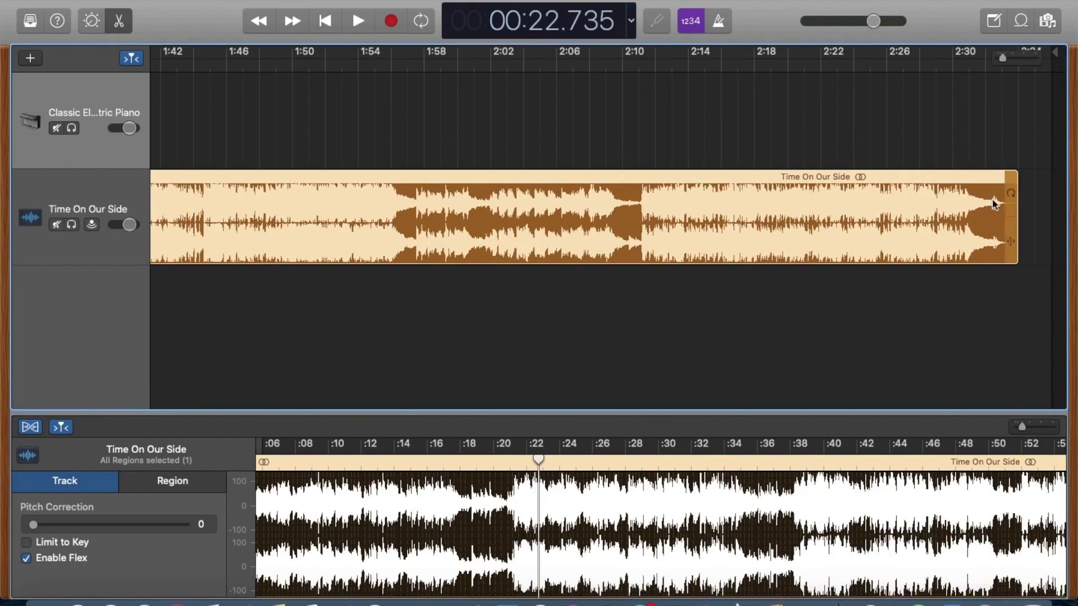
pyautogui.click(631, 20)
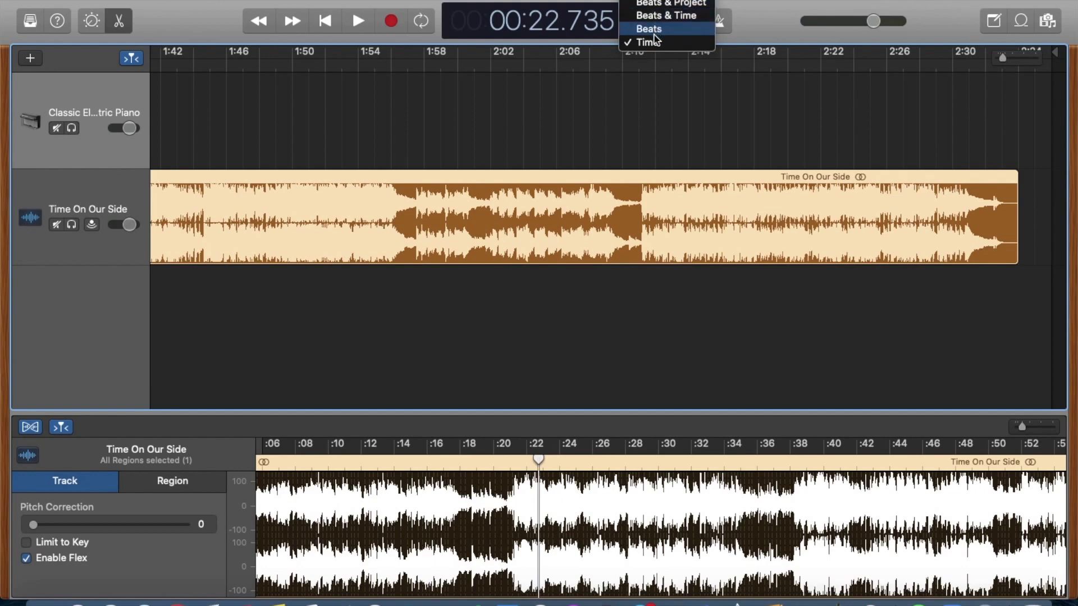
pyautogui.click(671, 3)
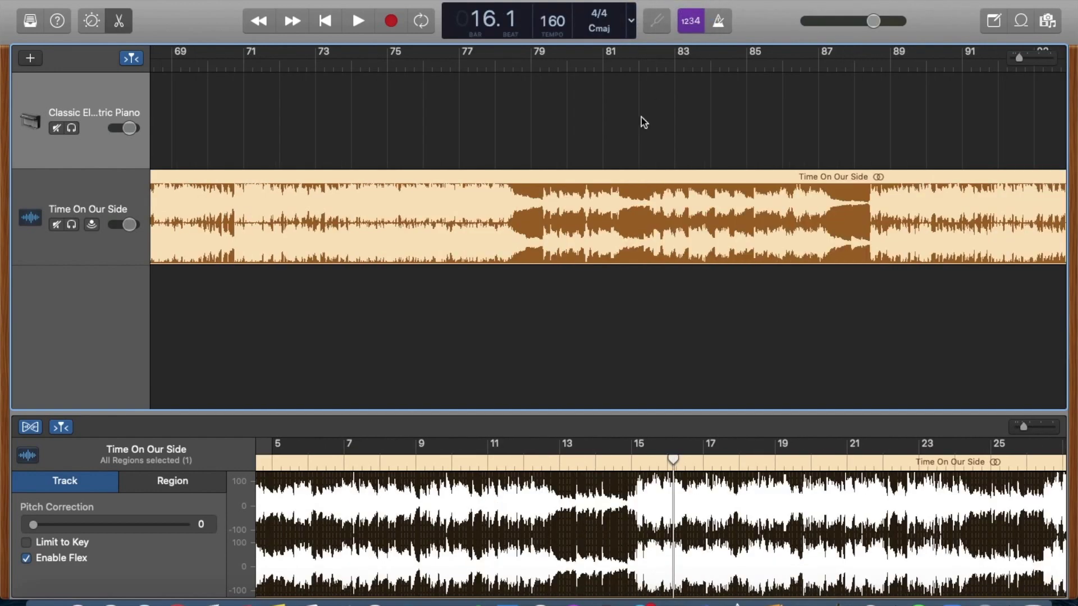
pyautogui.hscroll(-20, 623, 138)
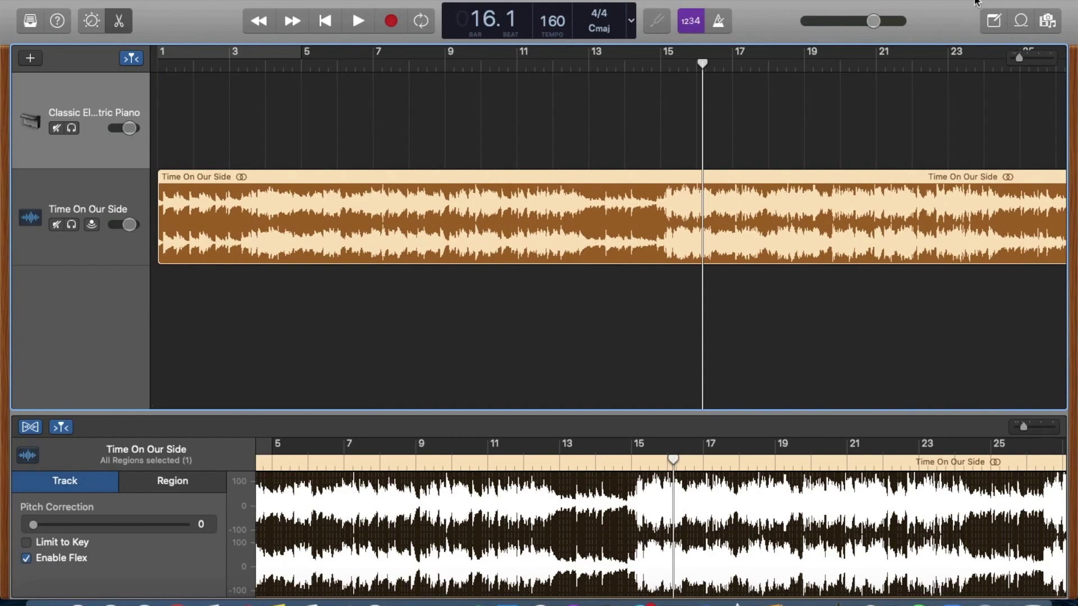
pyautogui.moveTo(977, 3)
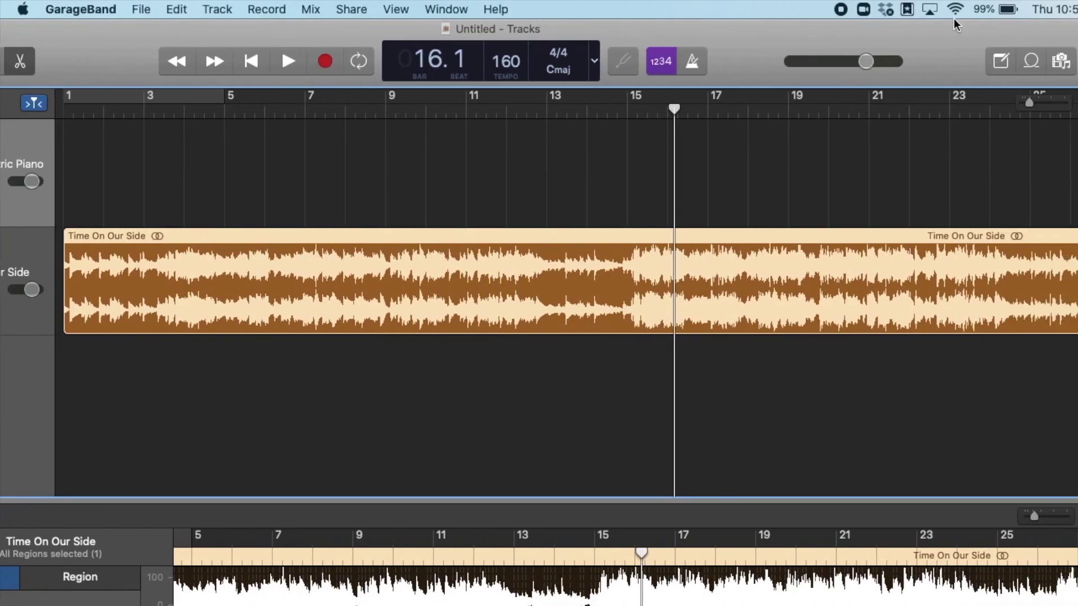
# - Share the song to Music titled 'Time on Our Side (Sped up Version)'
pyautogui.click(352, 9)
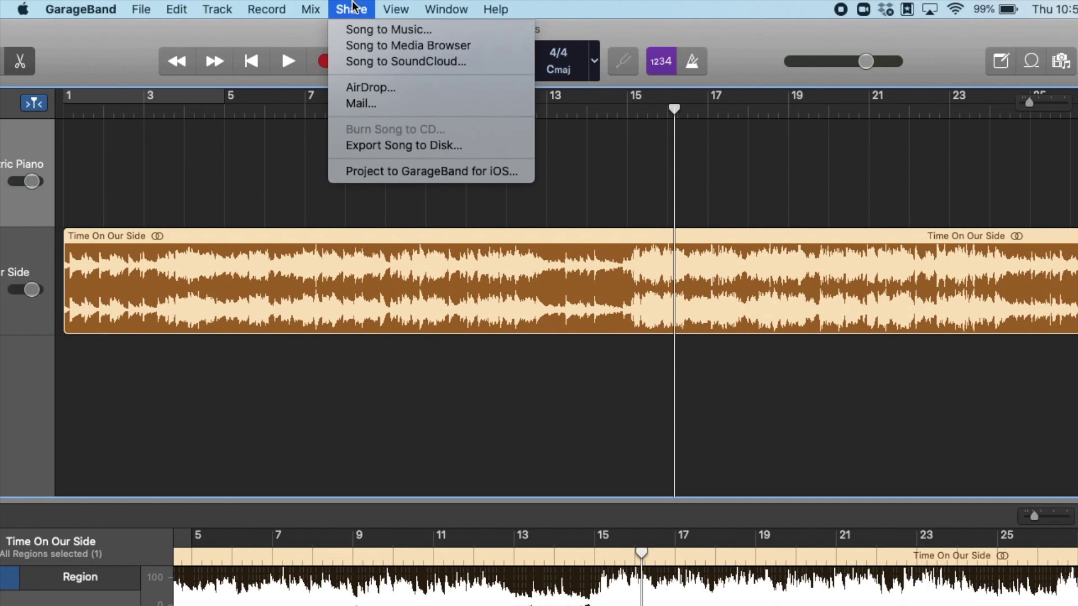
pyautogui.click(355, 30)
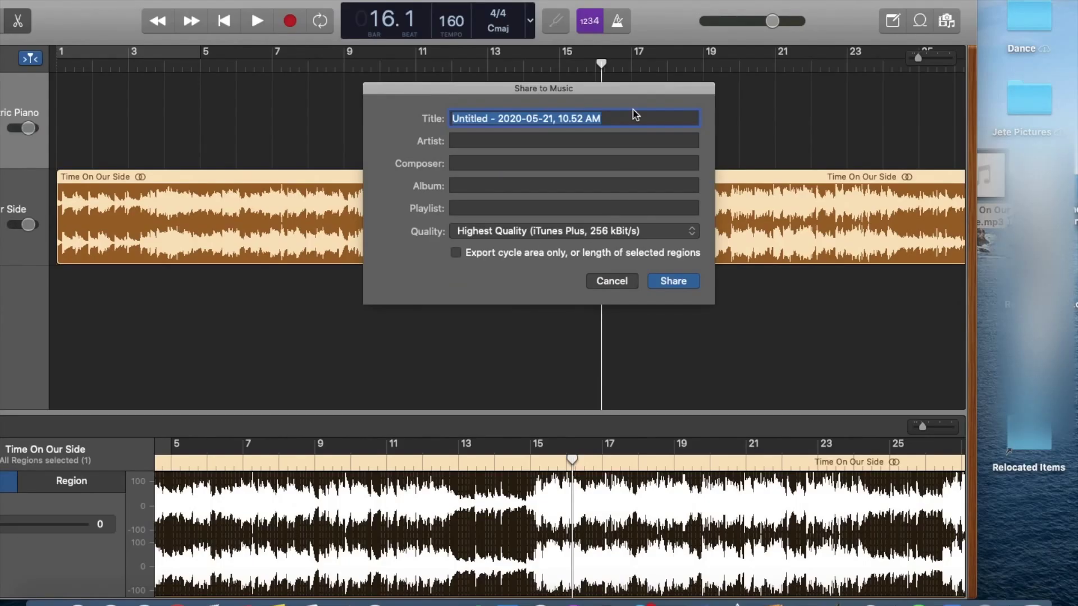
pyautogui.write('Time on ')
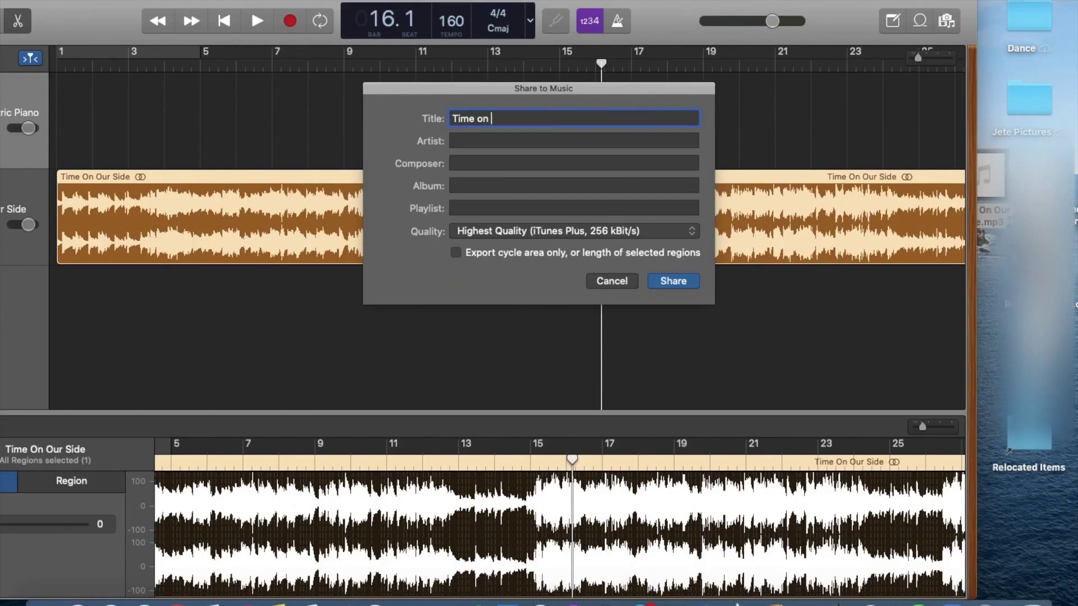
pyautogui.write('Our Side (Sped up Versi')
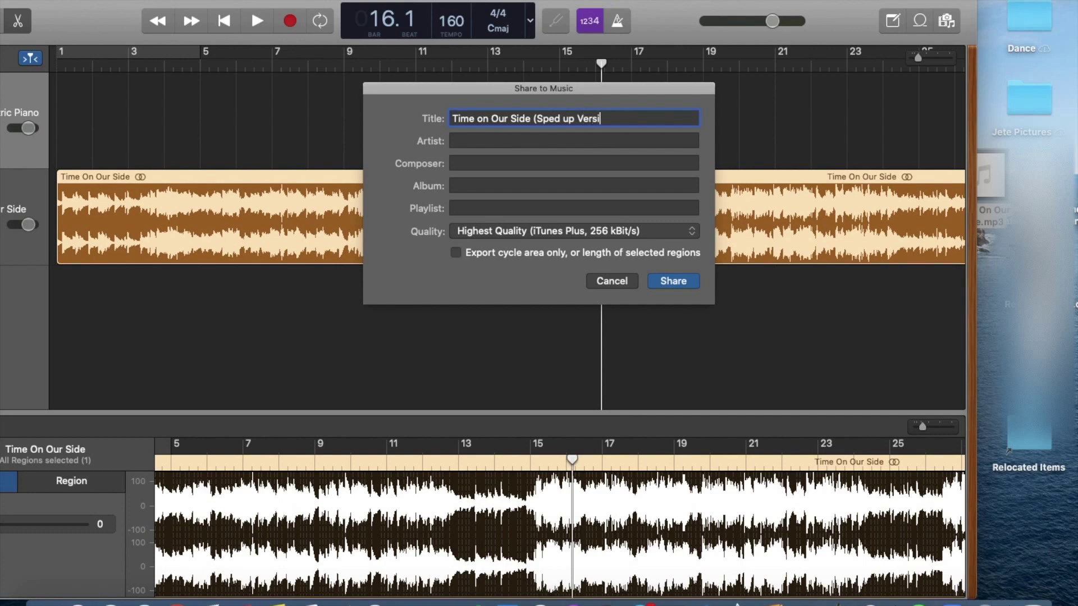
pyautogui.write('on')
pyautogui.click(688, 281)
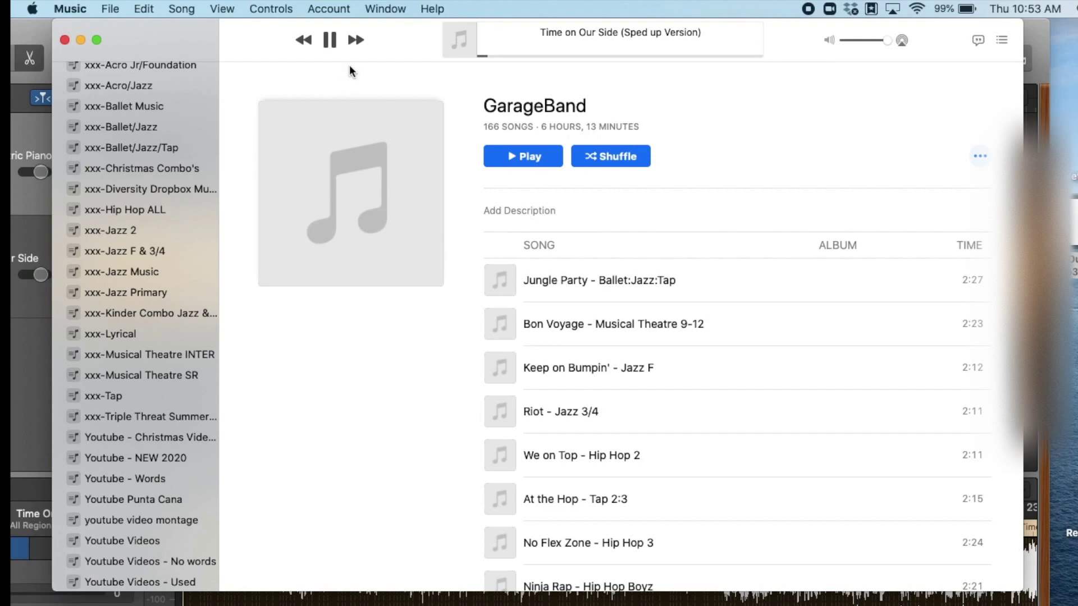
# - Switch from Music back to the GarageBand project with Command-Tab
pyautogui.press('super+Tab')
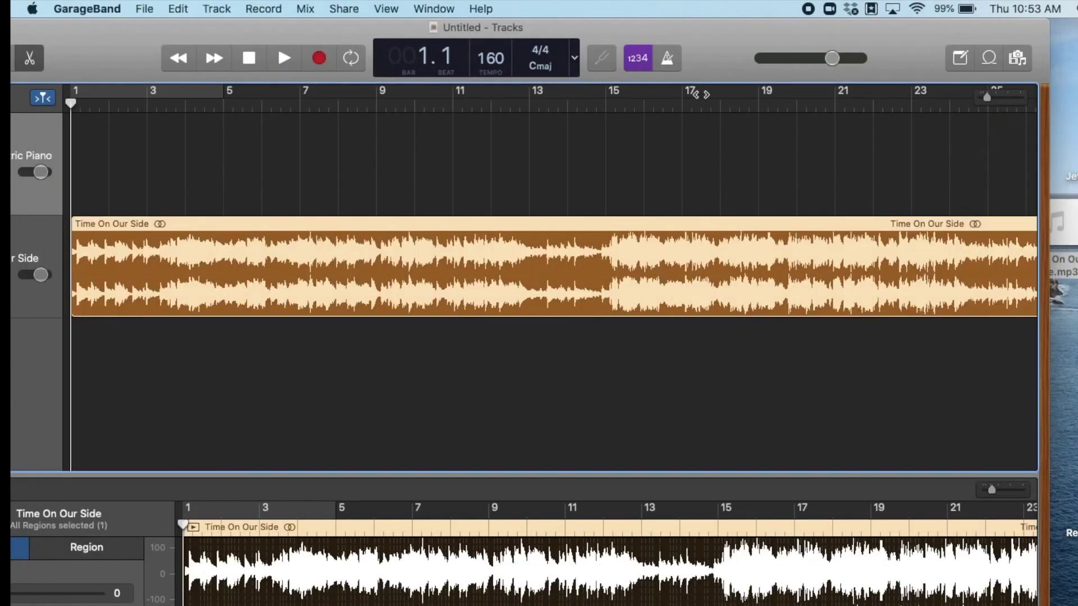
# - Drag the GarageBand window right so the full track headers are visible
pyautogui.moveTo(752, 38); pyautogui.dragTo(873, 5)
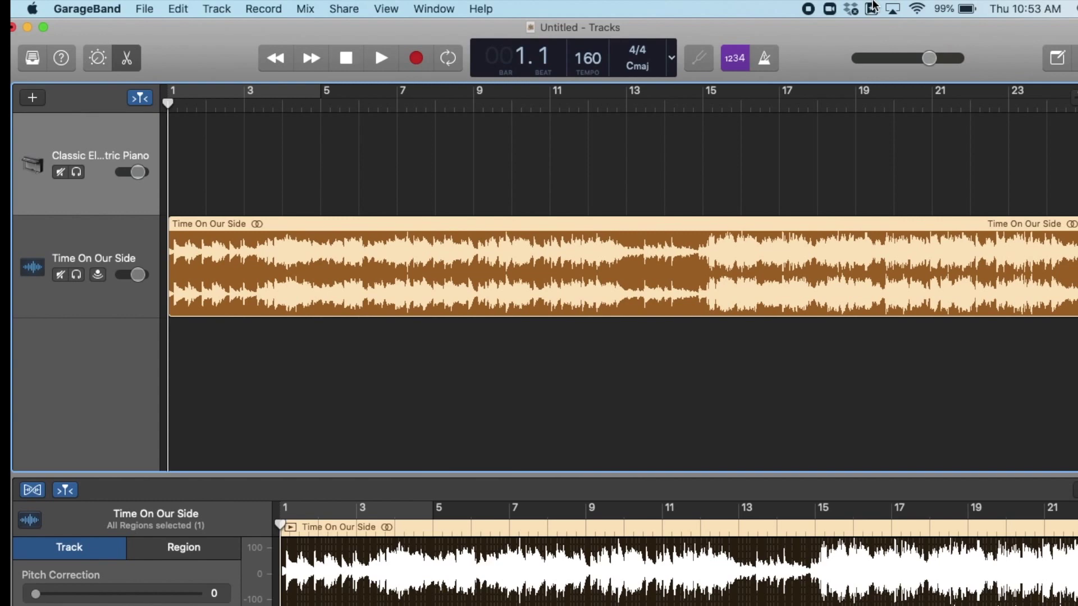